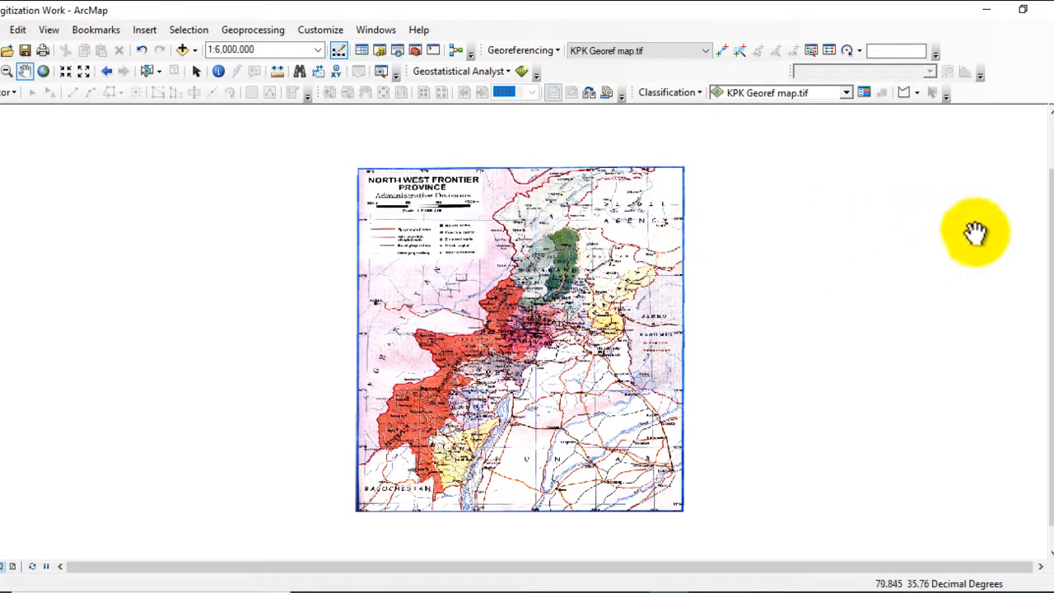
# Define a new shapefile named "point map" with feature type Point in New folder under E:\B\playlist\GIS.
pyautogui.moveTo(1052, 240)
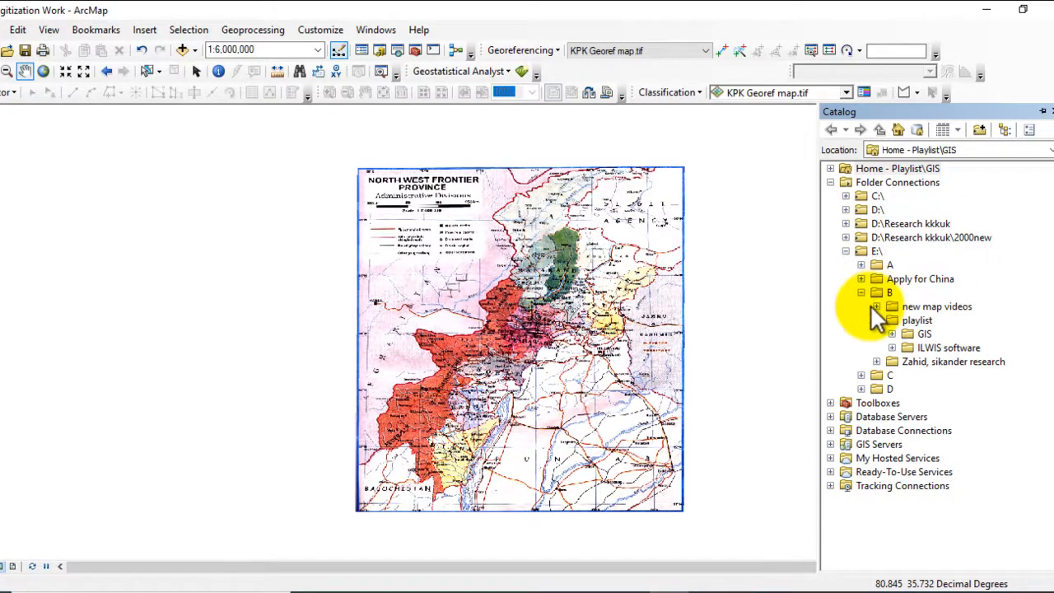
pyautogui.click(892, 333)
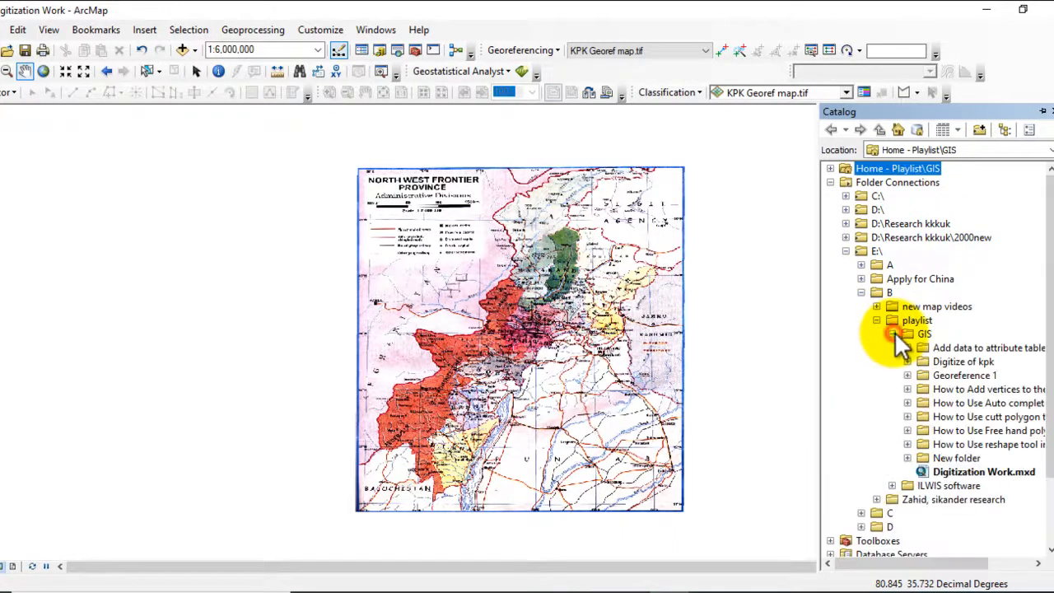
pyautogui.rightClick(947, 460)
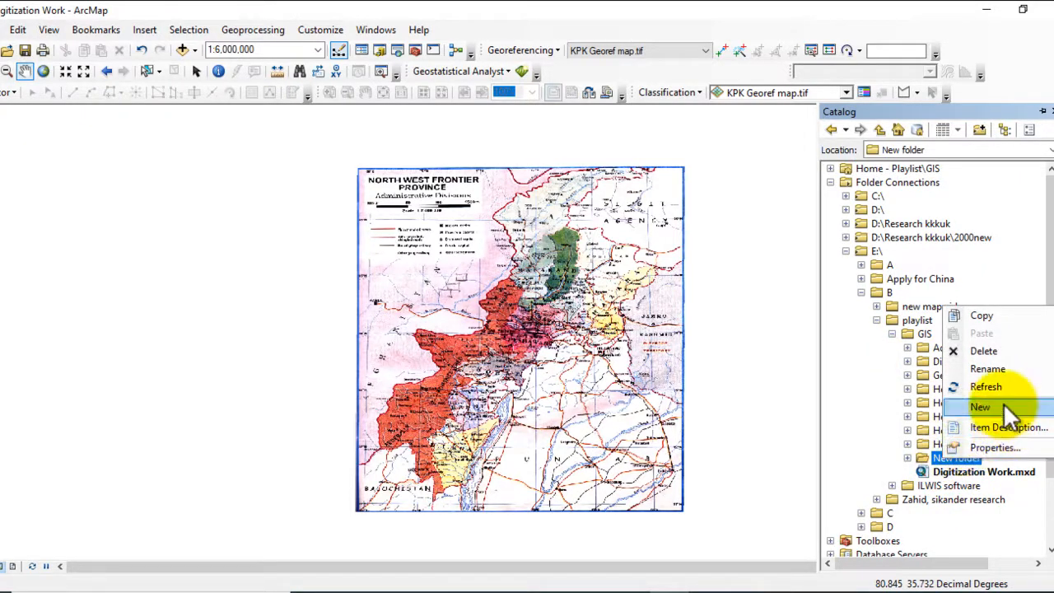
pyautogui.click(980, 406)
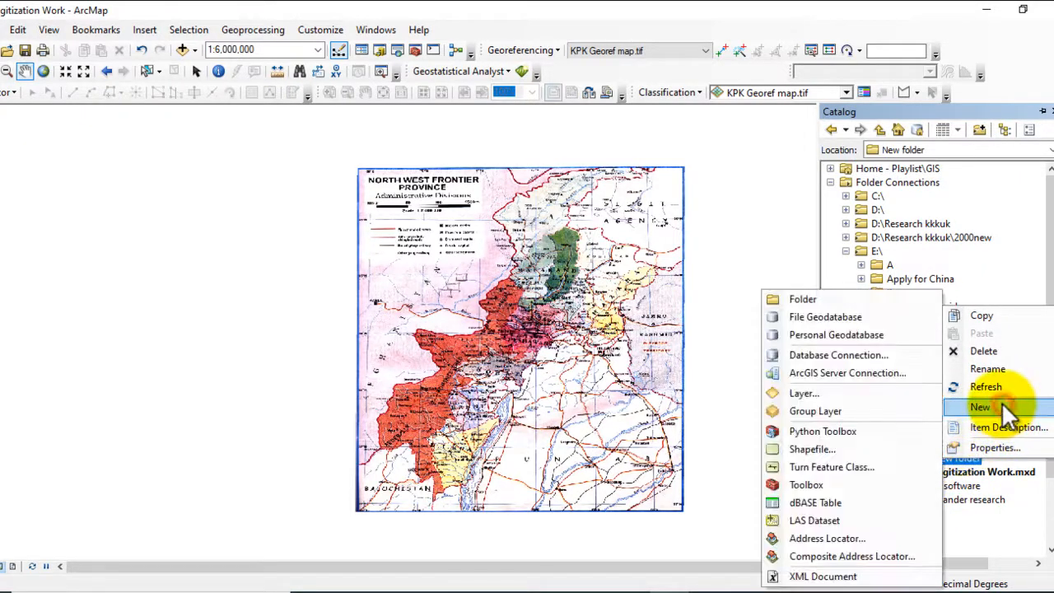
pyautogui.click(846, 449)
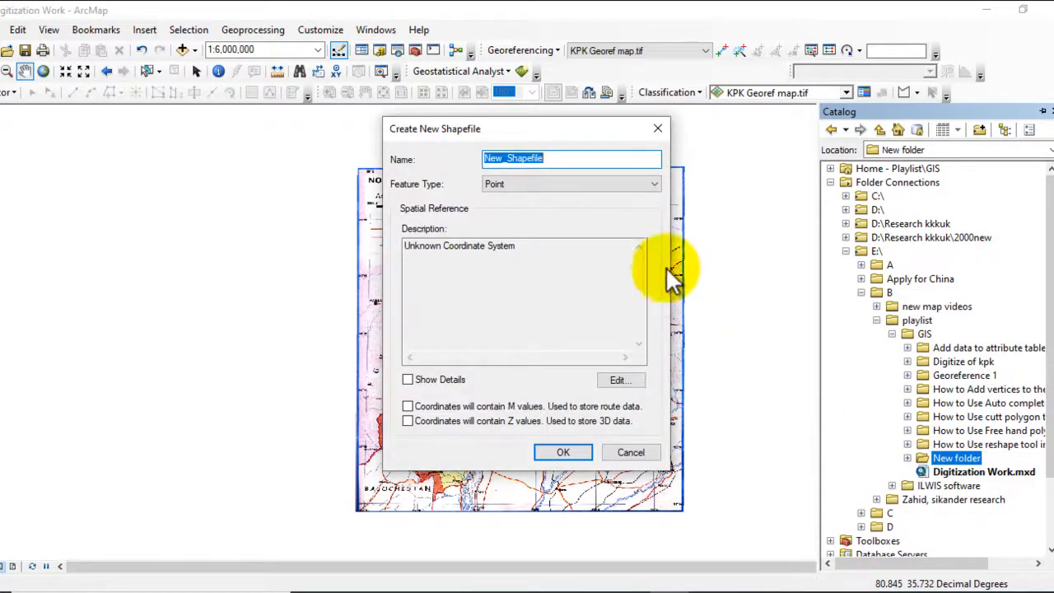
pyautogui.press('BackSpace')
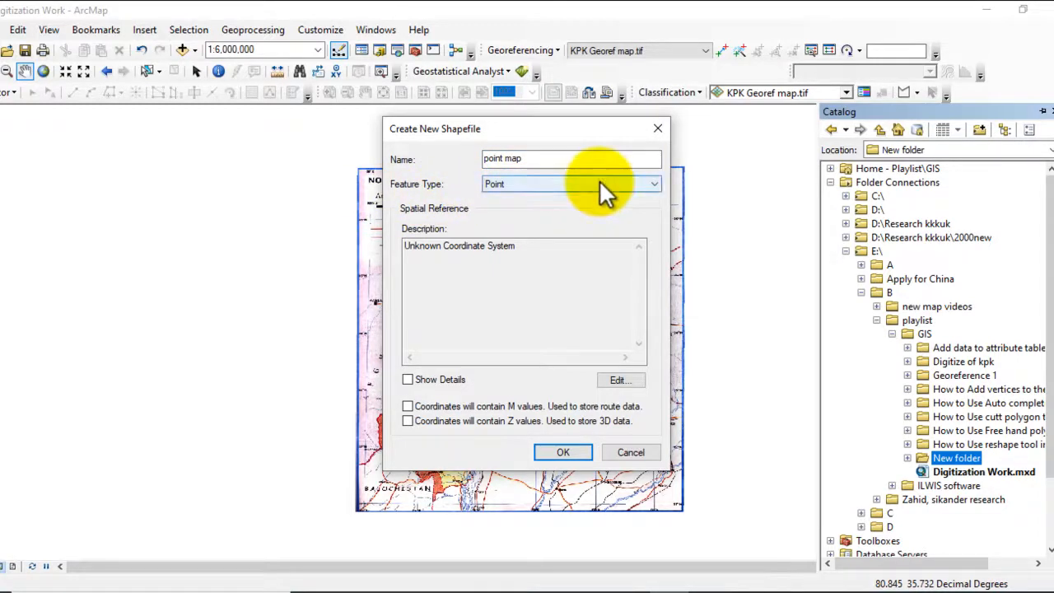
pyautogui.click(600, 183)
pyautogui.click(546, 200)
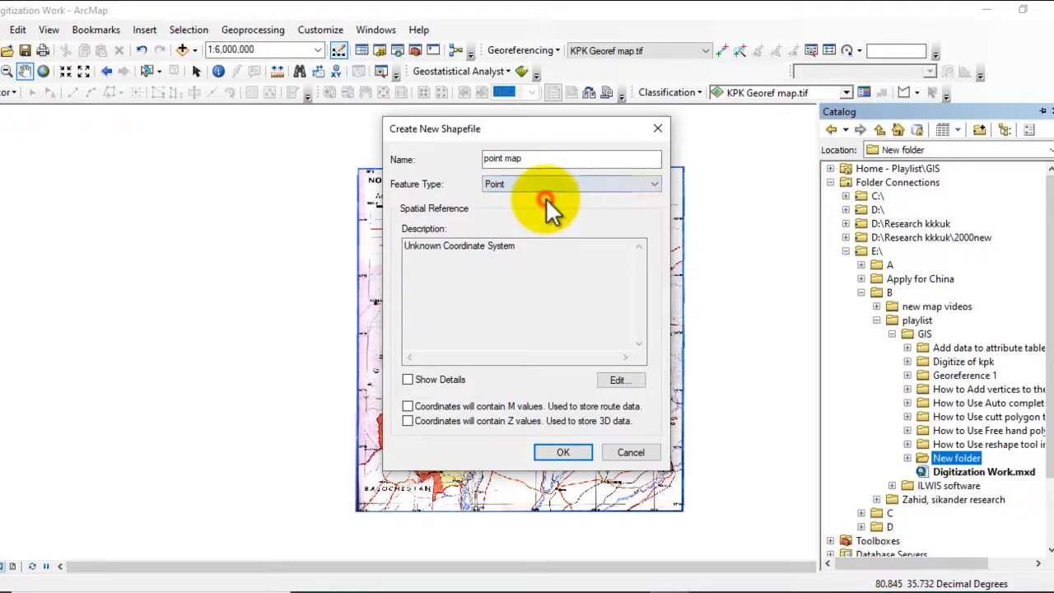
# Assign the WGS 1984 coordinate system with its details shown, and create the point map shapefile.
pyautogui.click(616, 378)
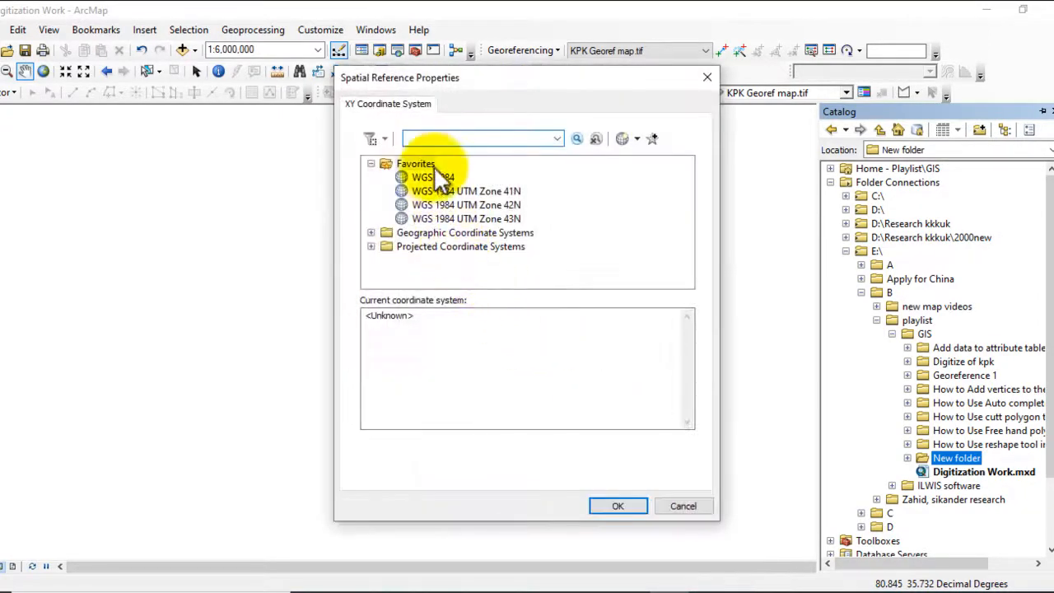
pyautogui.click(432, 177)
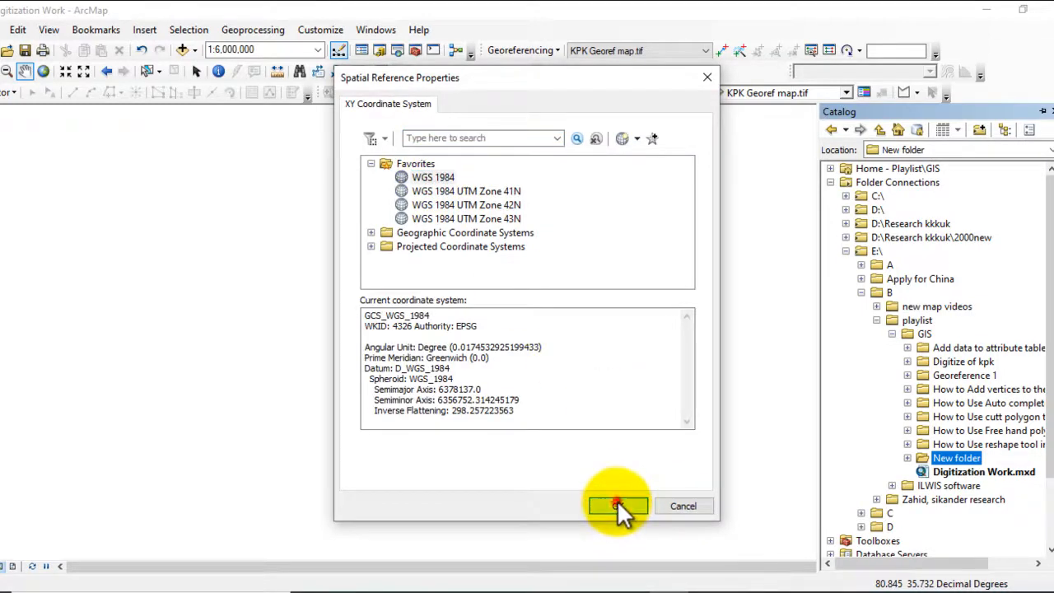
pyautogui.click(617, 506)
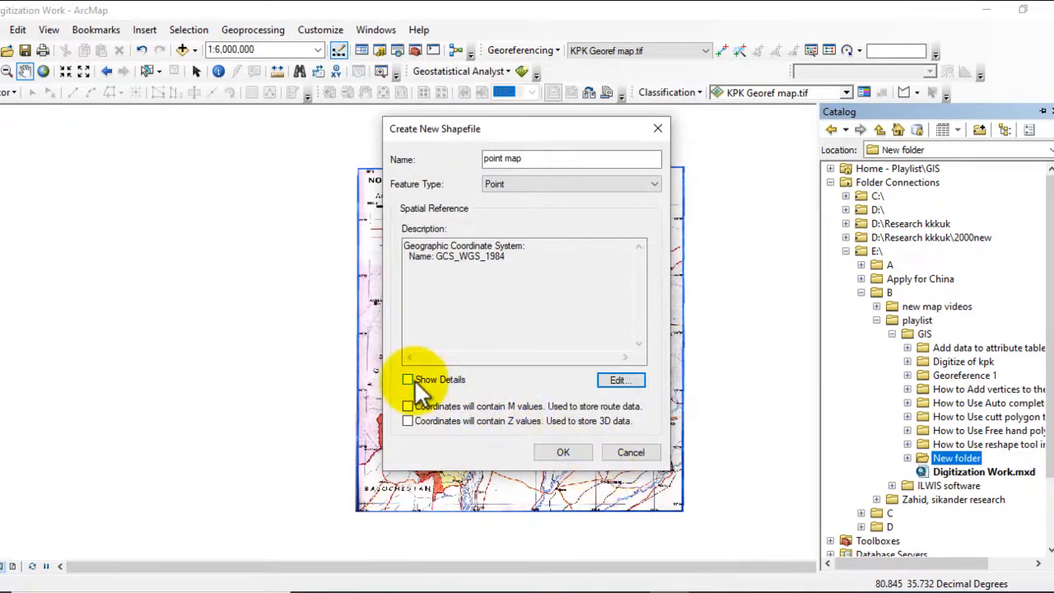
pyautogui.click(408, 379)
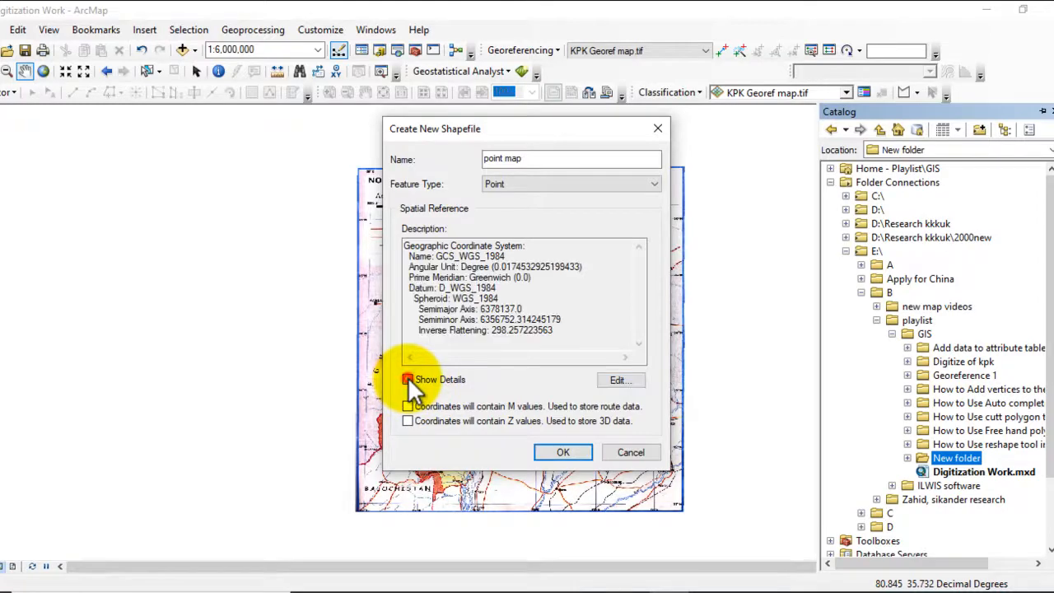
pyautogui.click(568, 449)
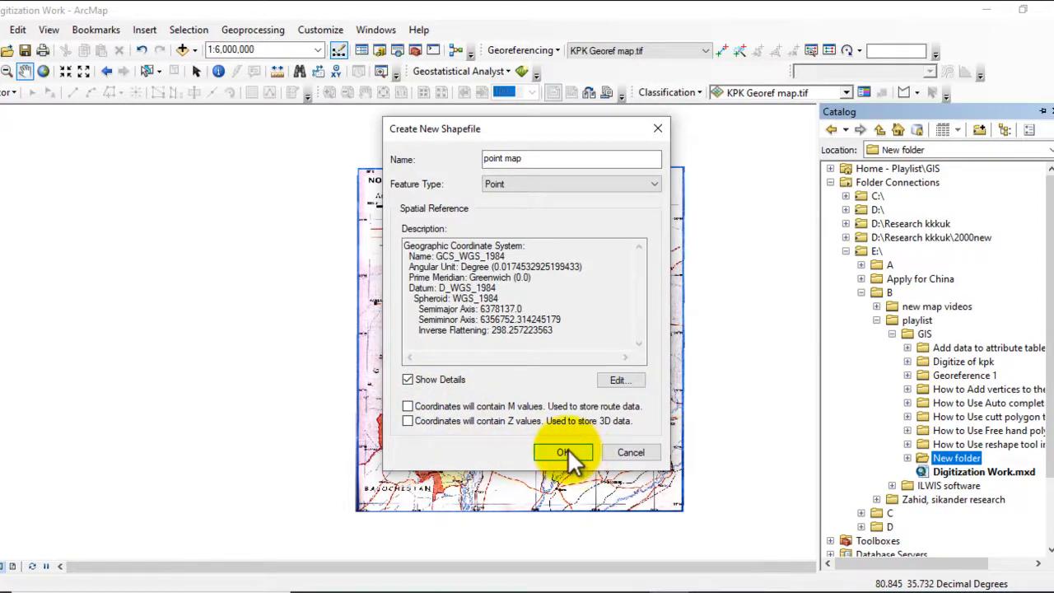
pyautogui.click(1042, 111)
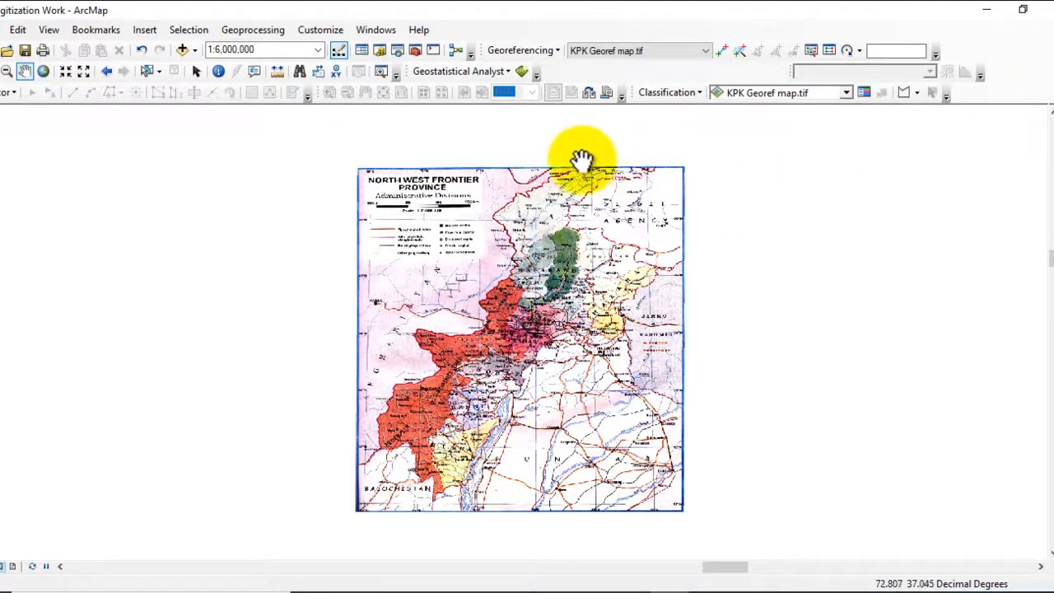
# Set the marker symbol size of the point map layer to 12.
pyautogui.moveTo(5, 272)
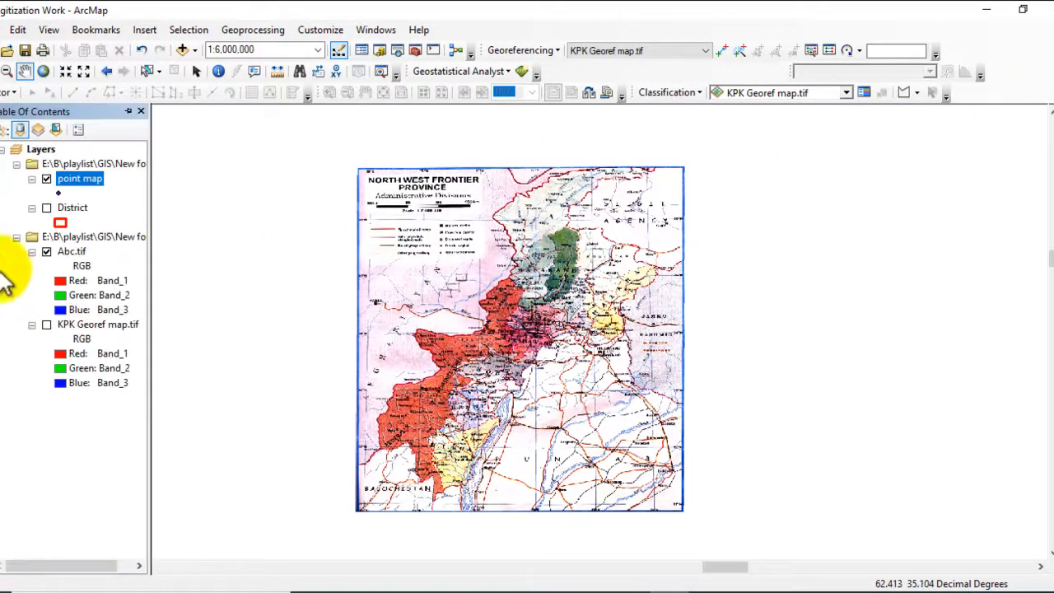
pyautogui.click(60, 194)
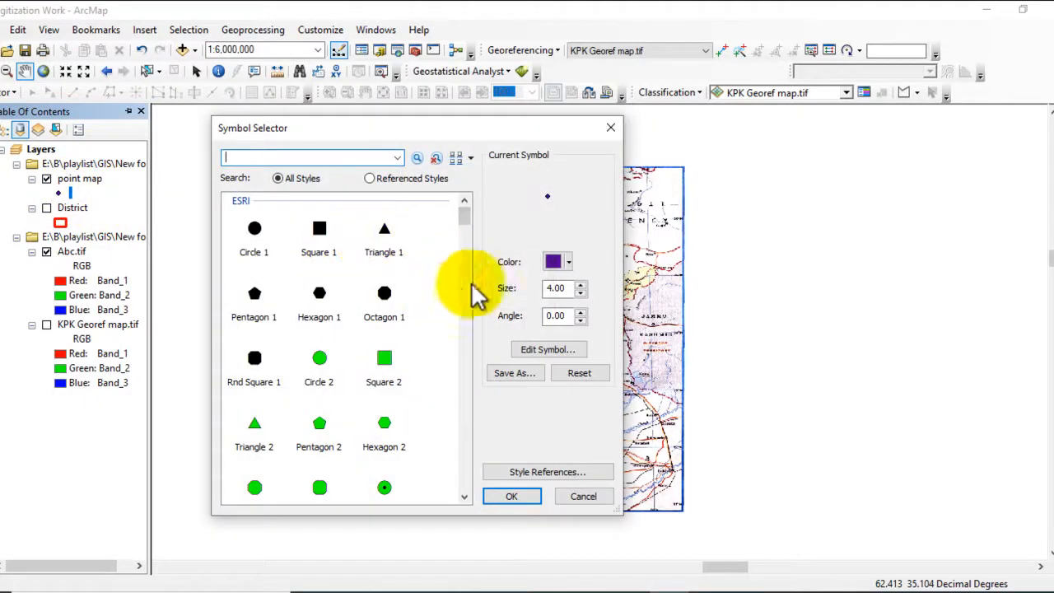
pyautogui.click(581, 284)
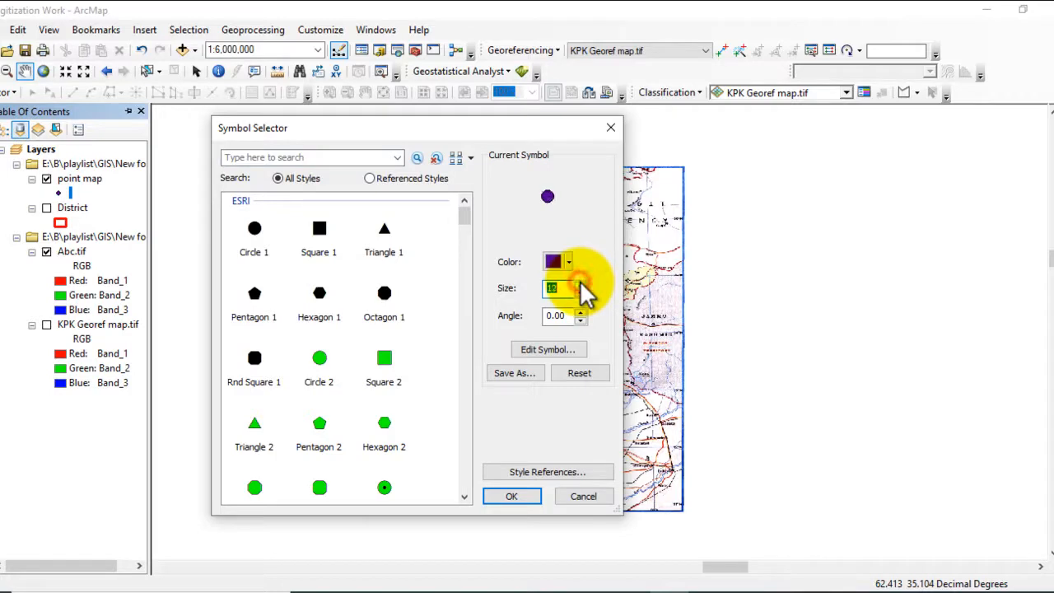
pyautogui.click(510, 495)
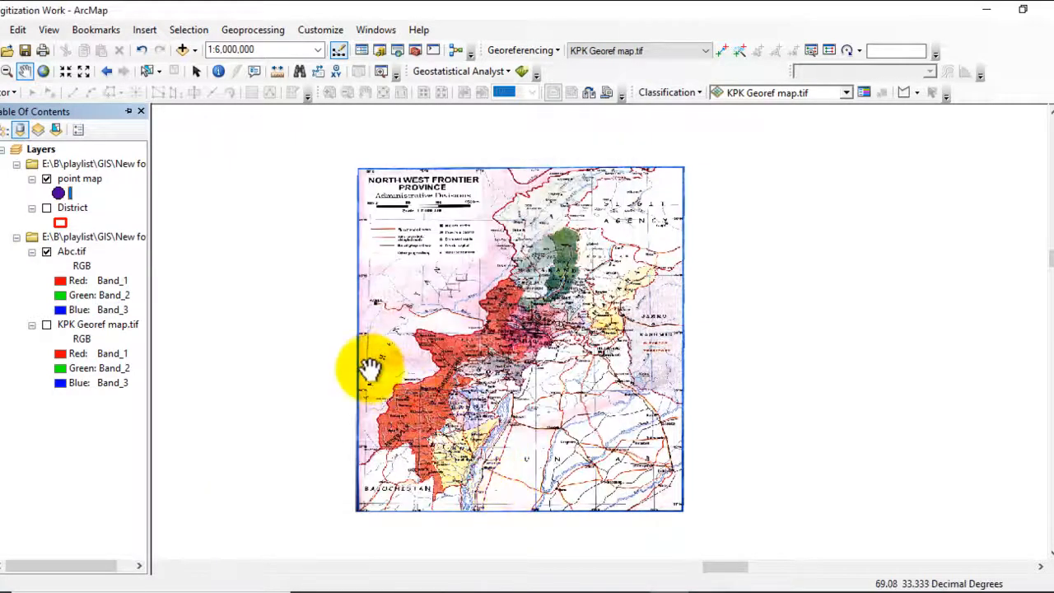
pyautogui.click(127, 111)
# Start an edit session and choose the point map template with the Point construction tool.
pyautogui.click(9, 92)
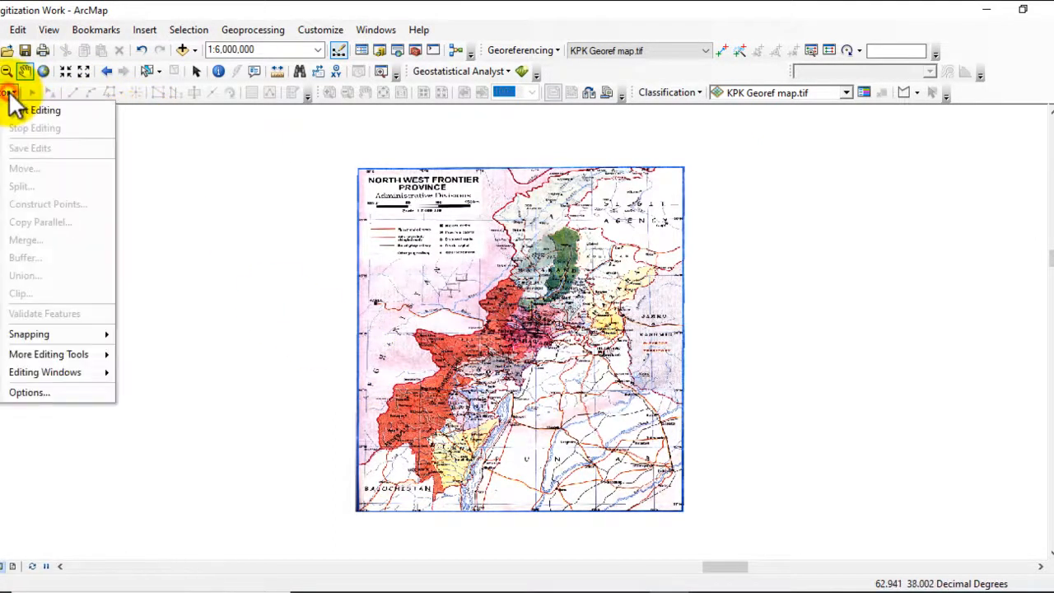
pyautogui.click(27, 115)
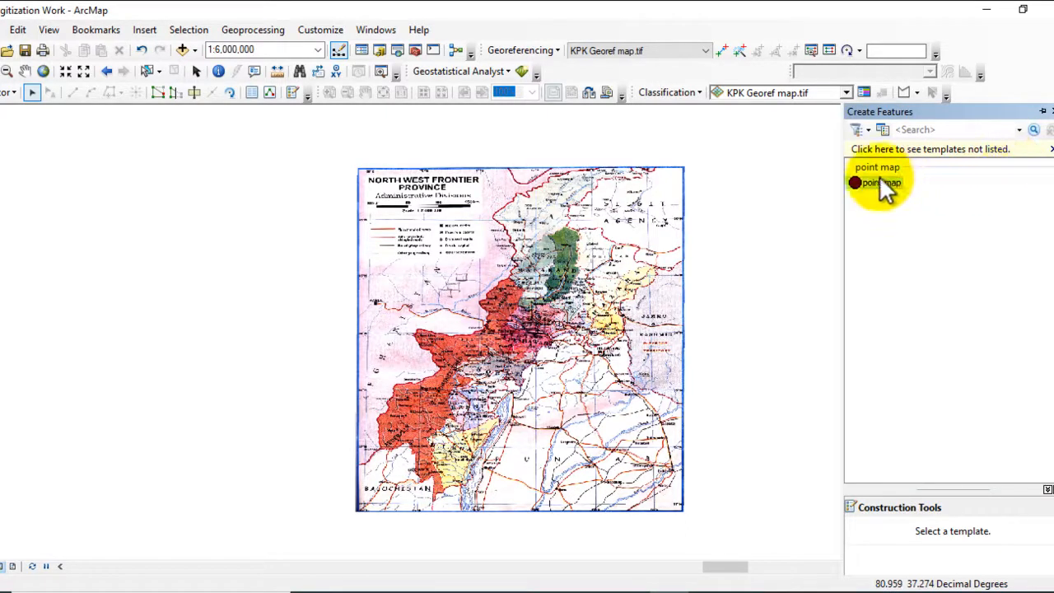
pyautogui.click(879, 183)
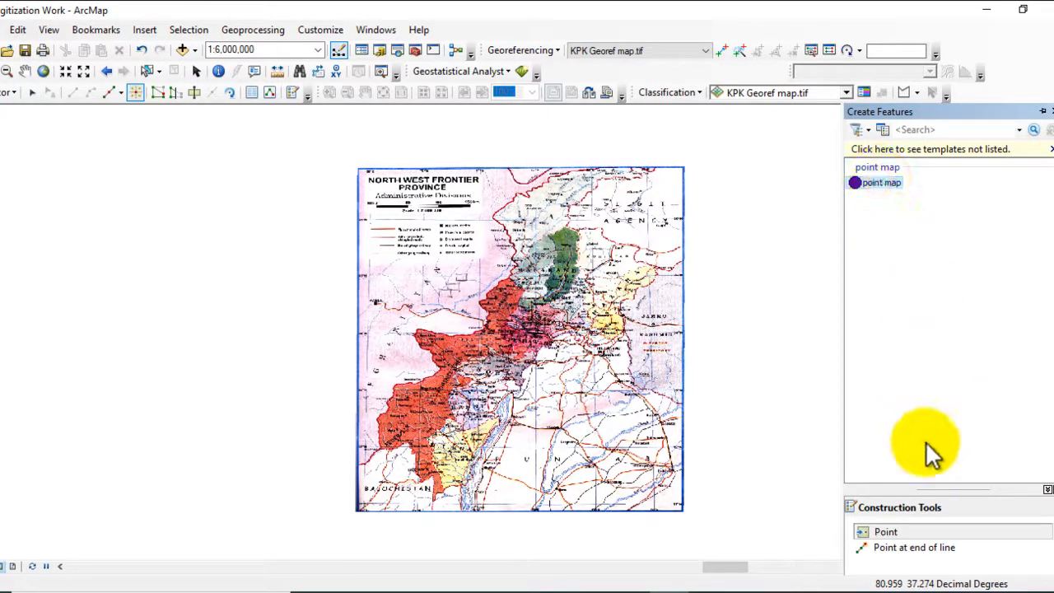
pyautogui.click(900, 533)
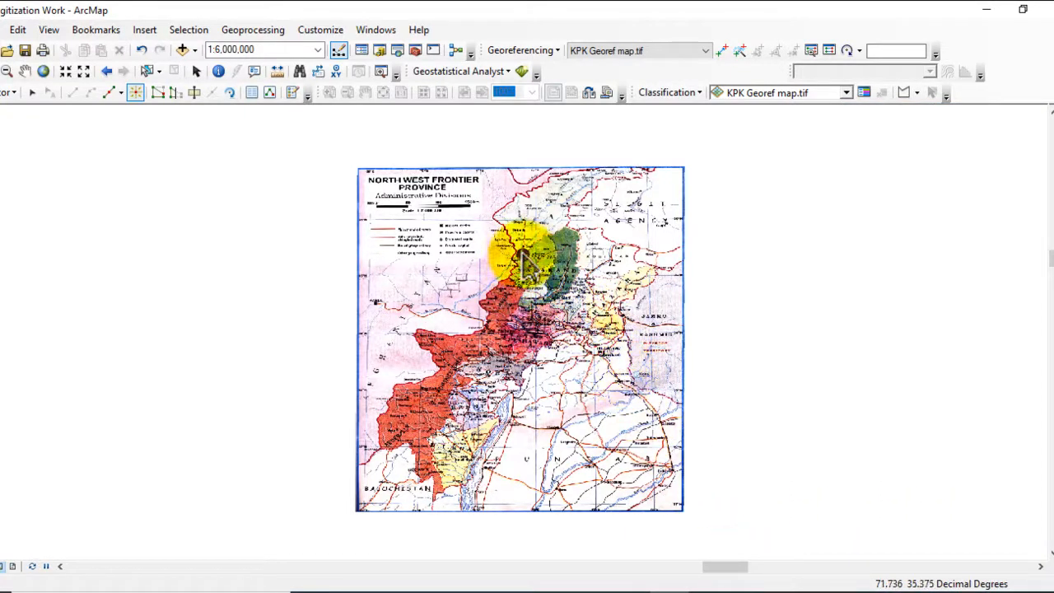
# Place a point feature on the Chitral district capital marker in the north of the map.
pyautogui.click(544, 224)
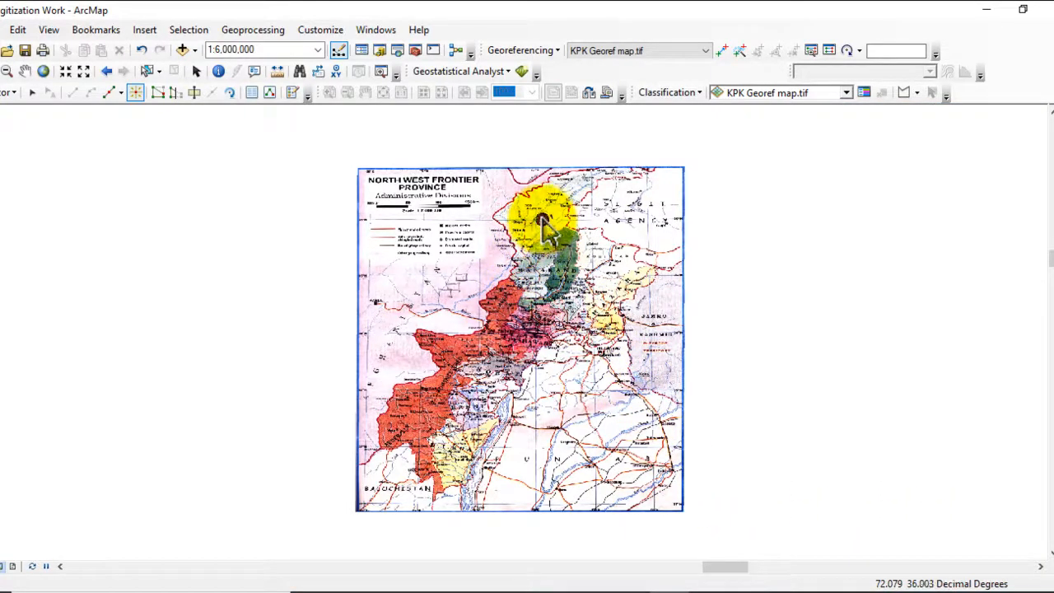
pyautogui.scroll(4, 543, 224)
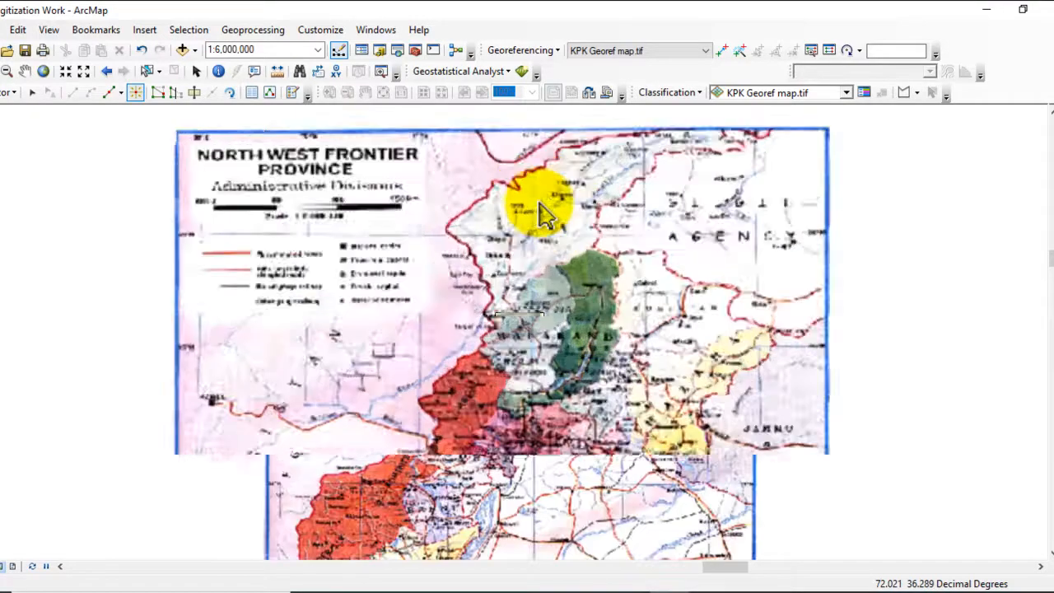
pyautogui.scroll(3, 547, 216)
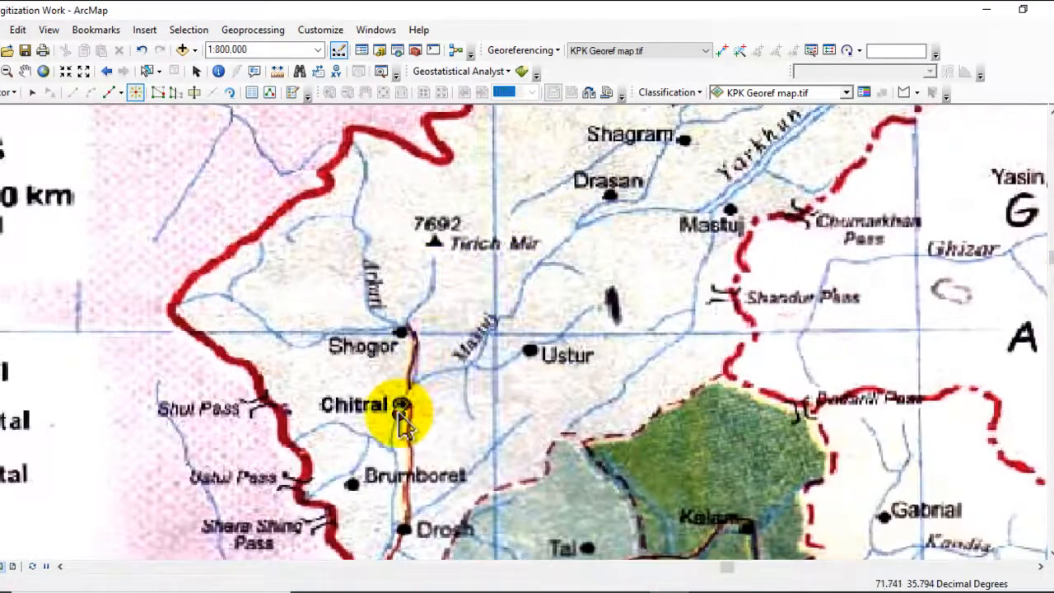
pyautogui.scroll(2, 403, 416)
pyautogui.scroll(2, 403, 420)
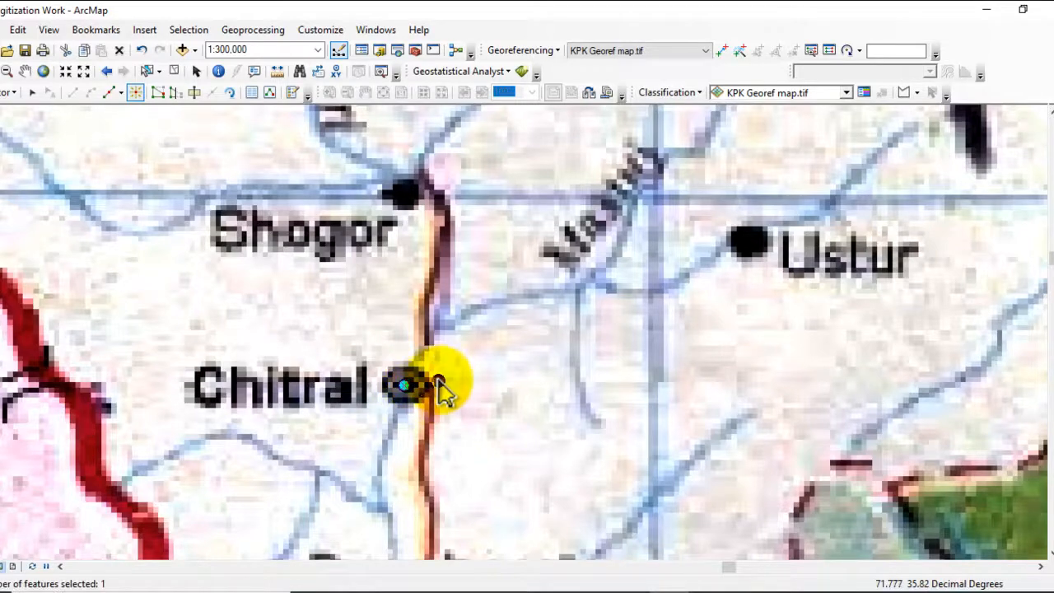
# Place a point feature on the Gabrial settlement marker in Kohistan.
pyautogui.scroll(-4, 433, 276)
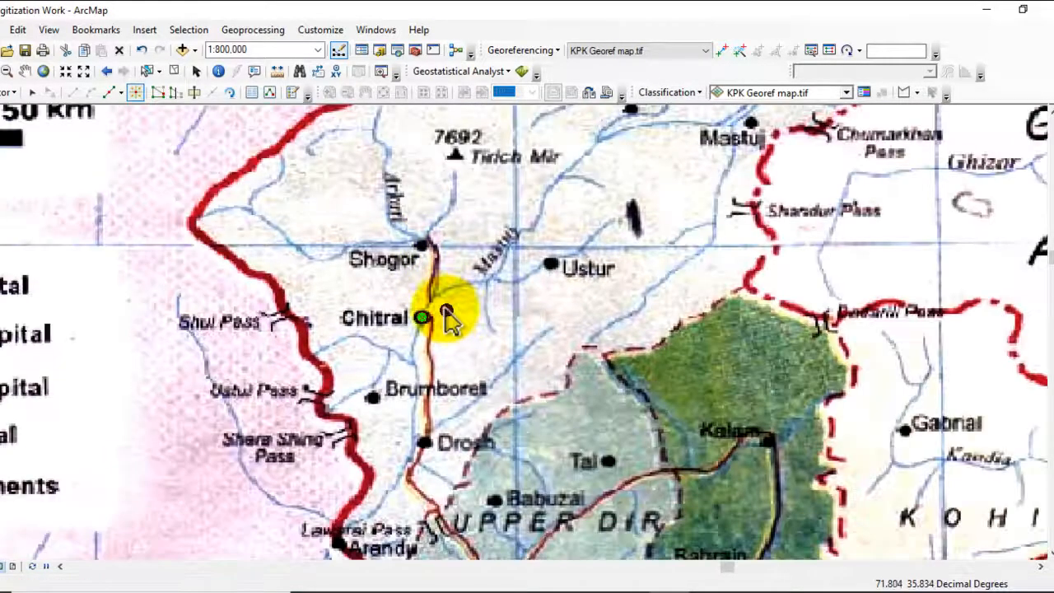
pyautogui.scroll(-2, 408, 297)
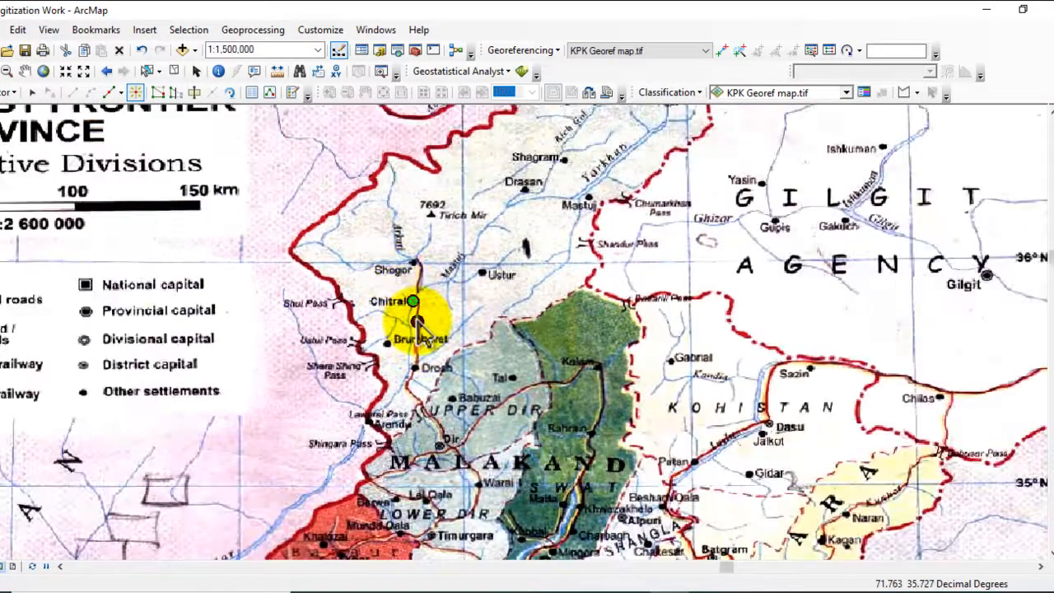
pyautogui.scroll(-1, 387, 268)
pyautogui.scroll(-1, 391, 270)
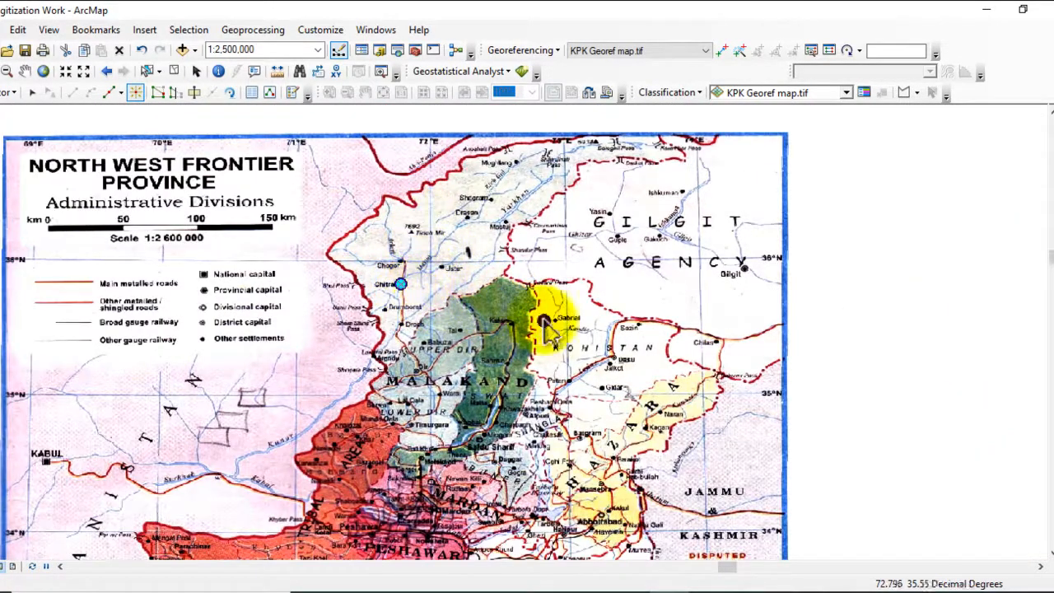
pyautogui.scroll(3, 572, 330)
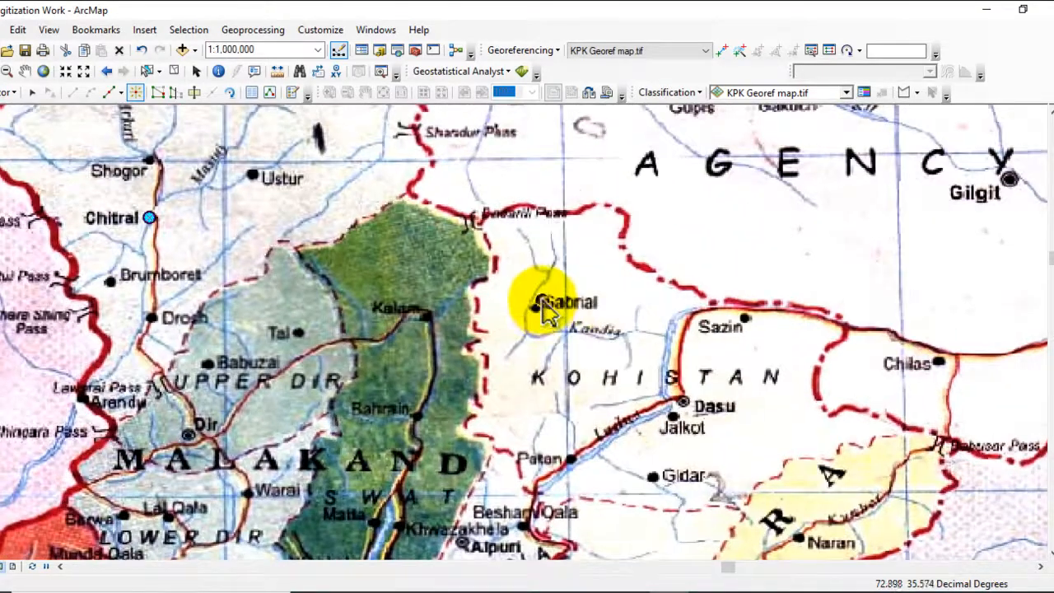
pyautogui.scroll(4, 560, 325)
pyautogui.scroll(3, 554, 321)
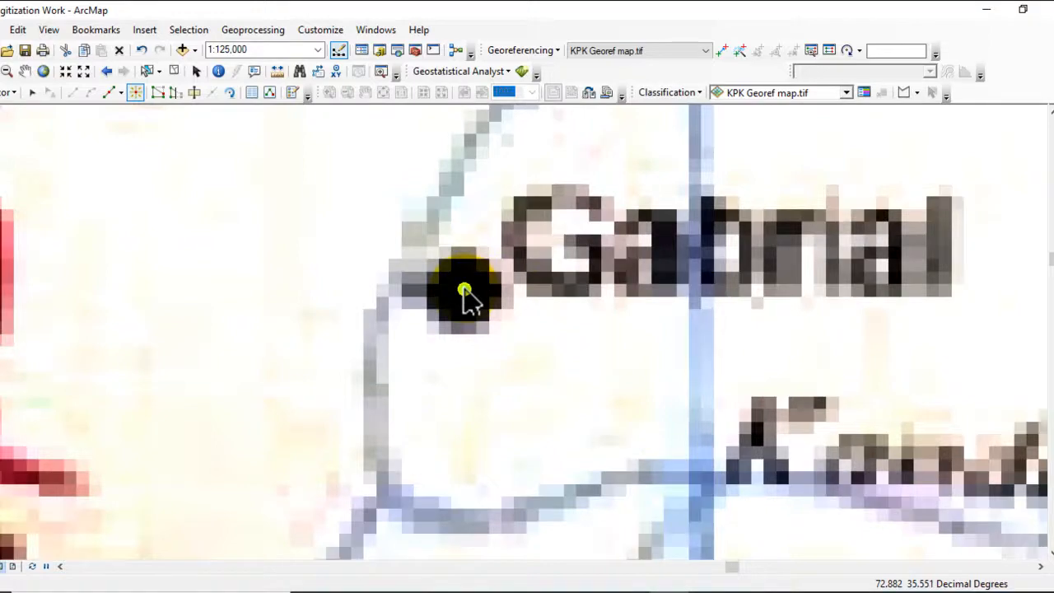
# Place a point feature on the Karak district capital marker south of Kohat.
pyautogui.scroll(-4, 557, 165)
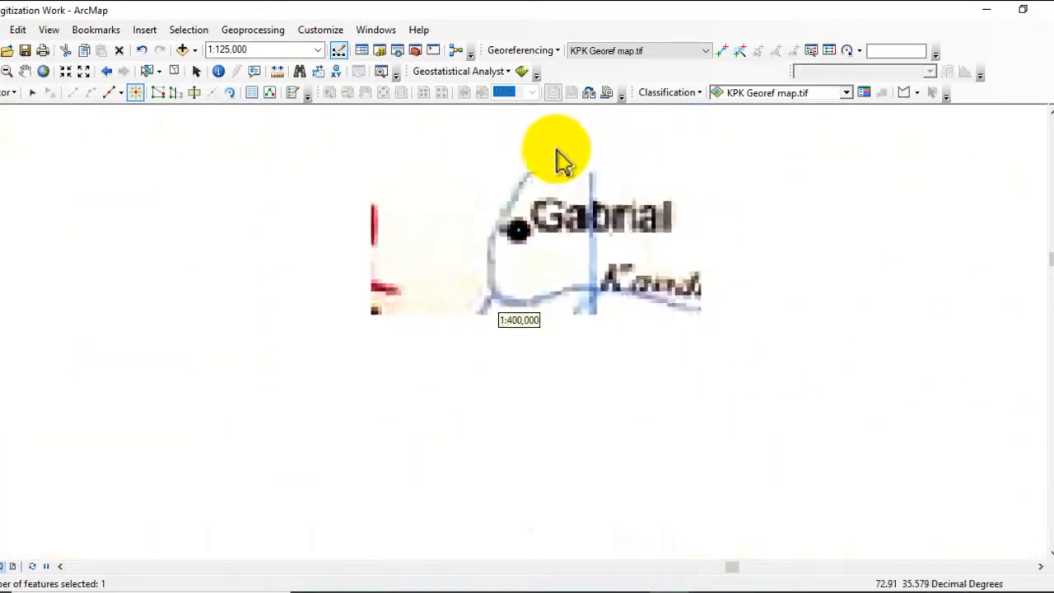
pyautogui.scroll(-3, 553, 275)
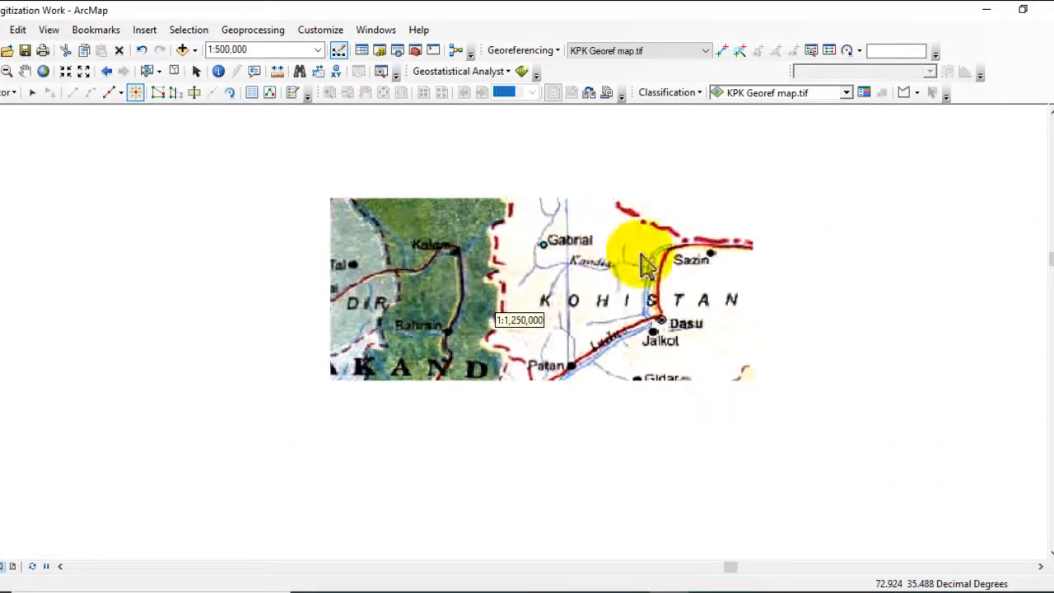
pyautogui.scroll(-2, 698, 247)
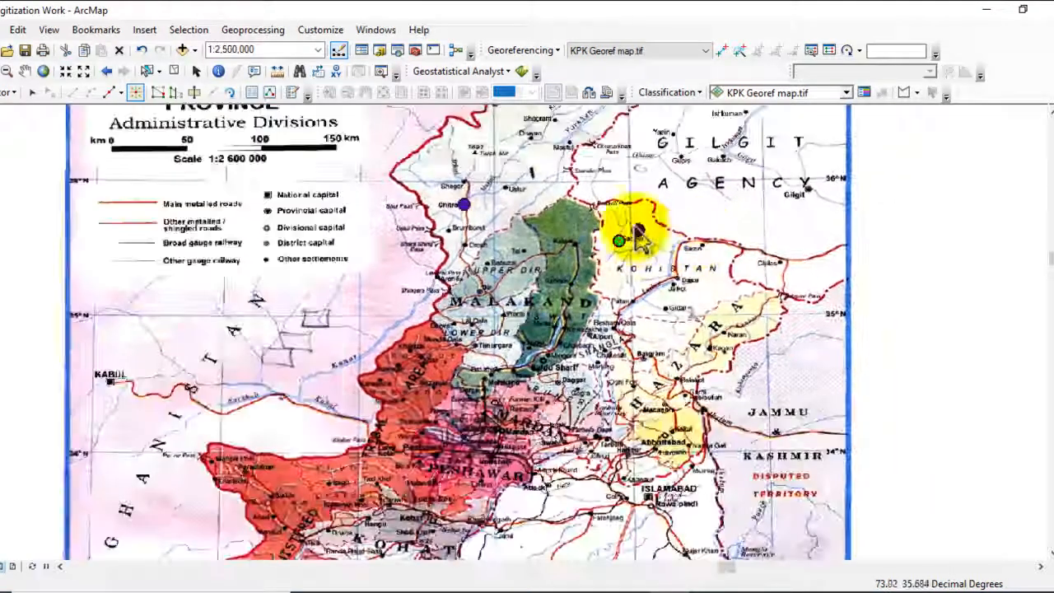
pyautogui.scroll(-2, 602, 164)
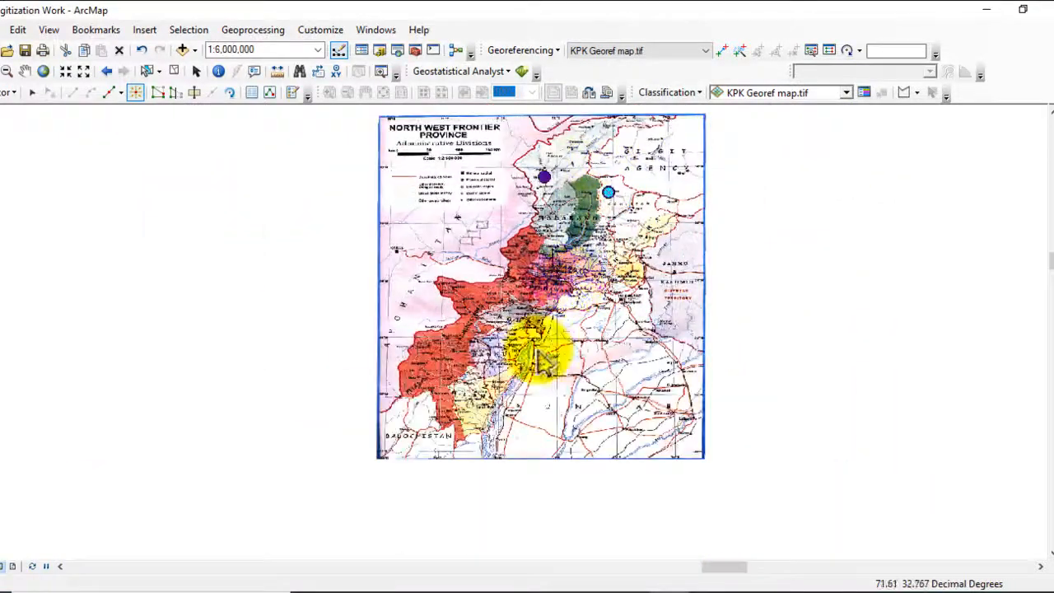
pyautogui.scroll(2, 517, 350)
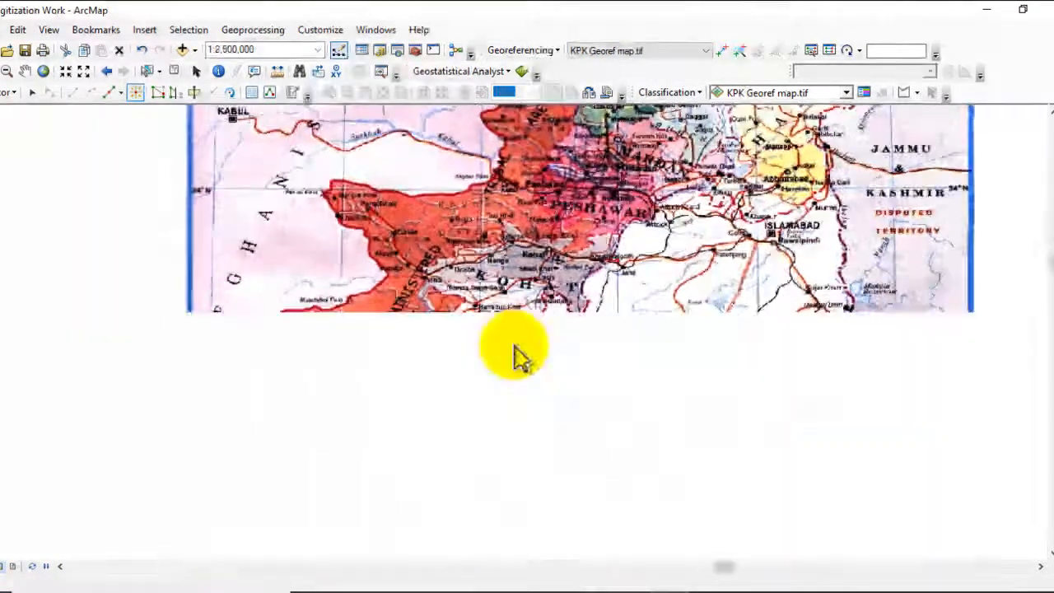
pyautogui.scroll(2, 511, 342)
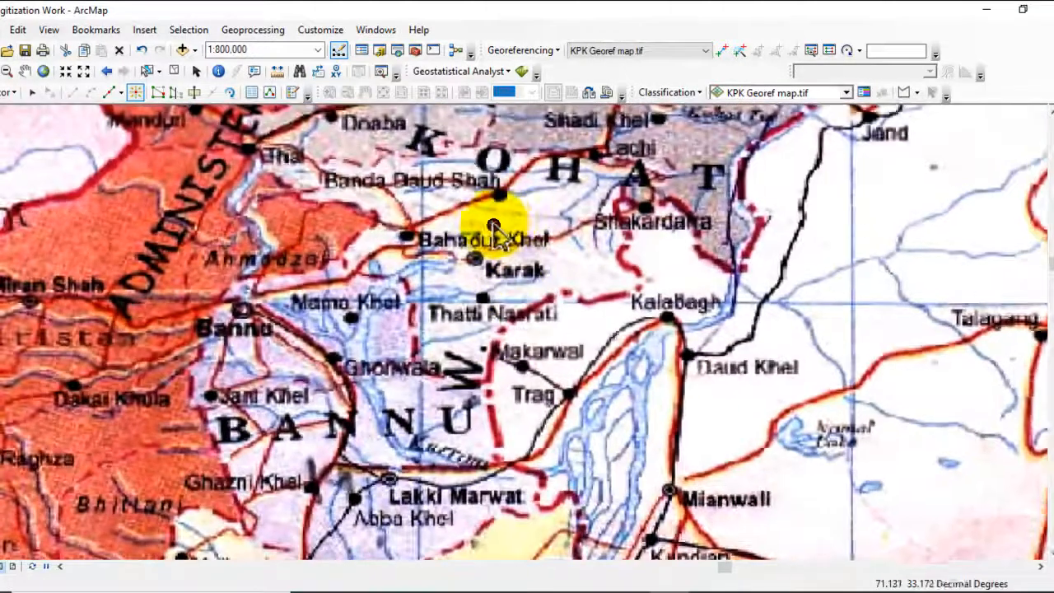
pyautogui.scroll(1, 494, 239)
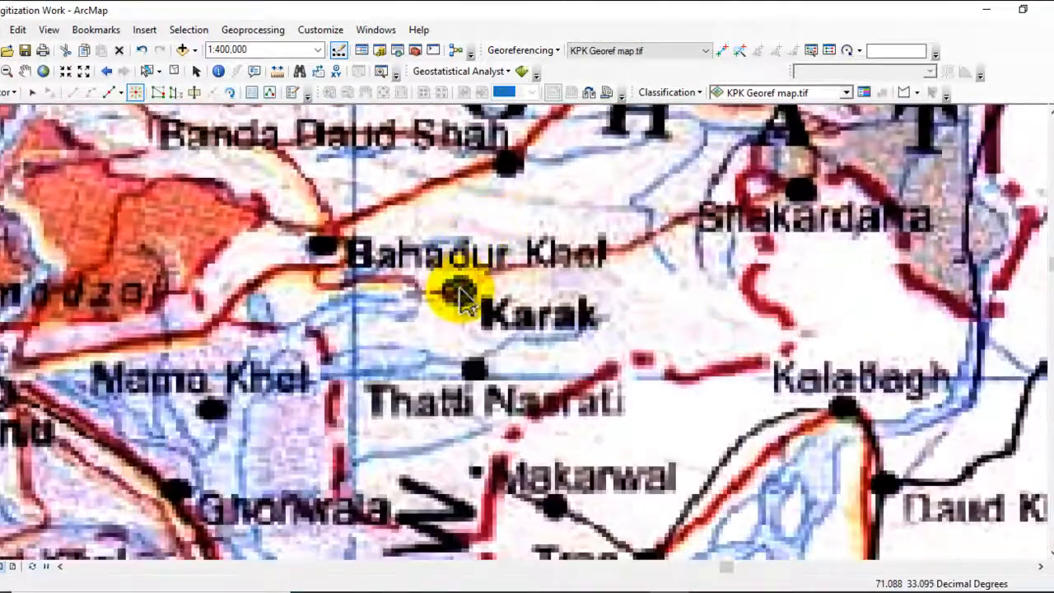
pyautogui.click(461, 295)
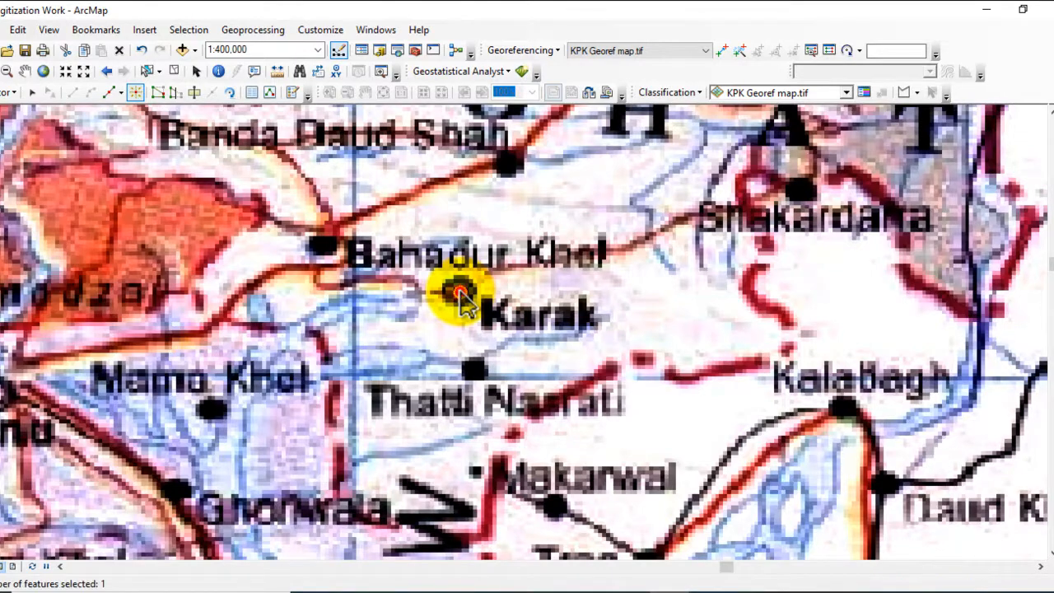
# Place point features on the Parachinar, Sadda, Bagh, Matanni and Cherat settlement markers.
pyautogui.scroll(-2, 764, 235)
pyautogui.click(768, 234)
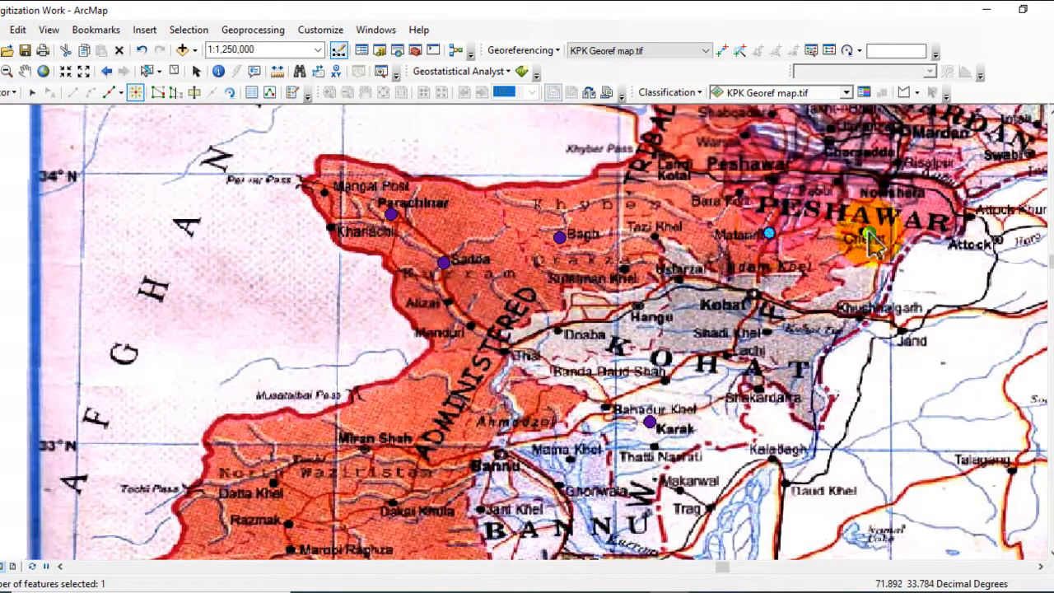
# Hide the Abc.tif raster layer to view the digitized points on their own.
pyautogui.scroll(-2, 658, 218)
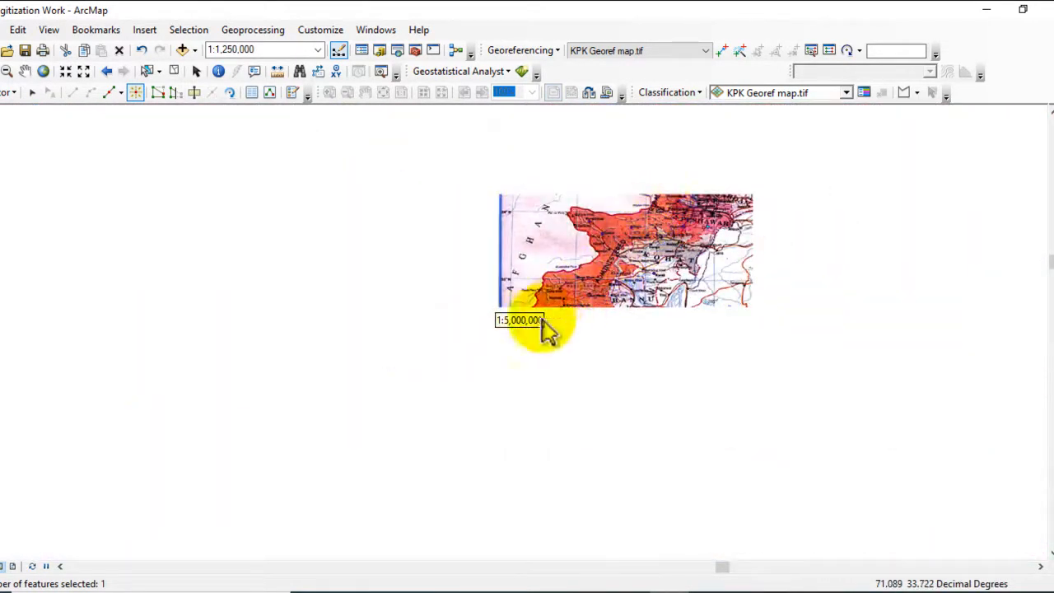
pyautogui.scroll(-1, 503, 355)
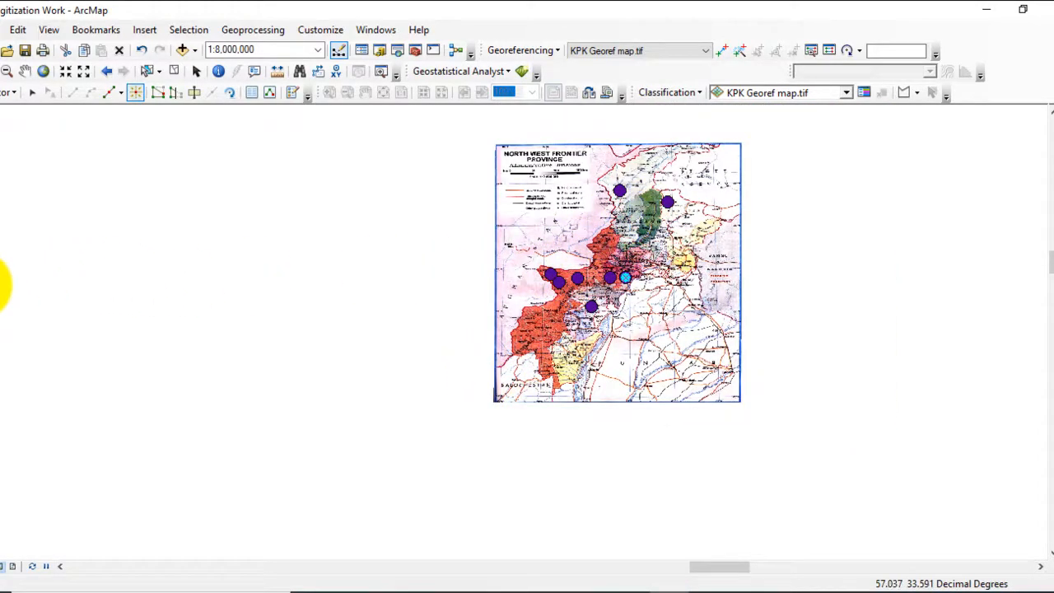
pyautogui.moveTo(4, 284)
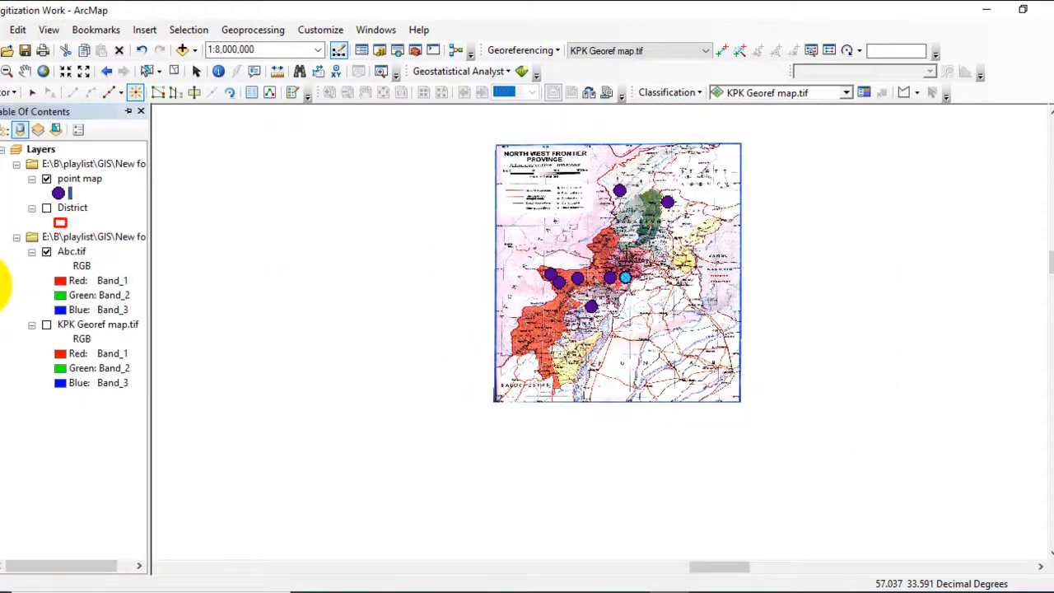
pyautogui.click(47, 252)
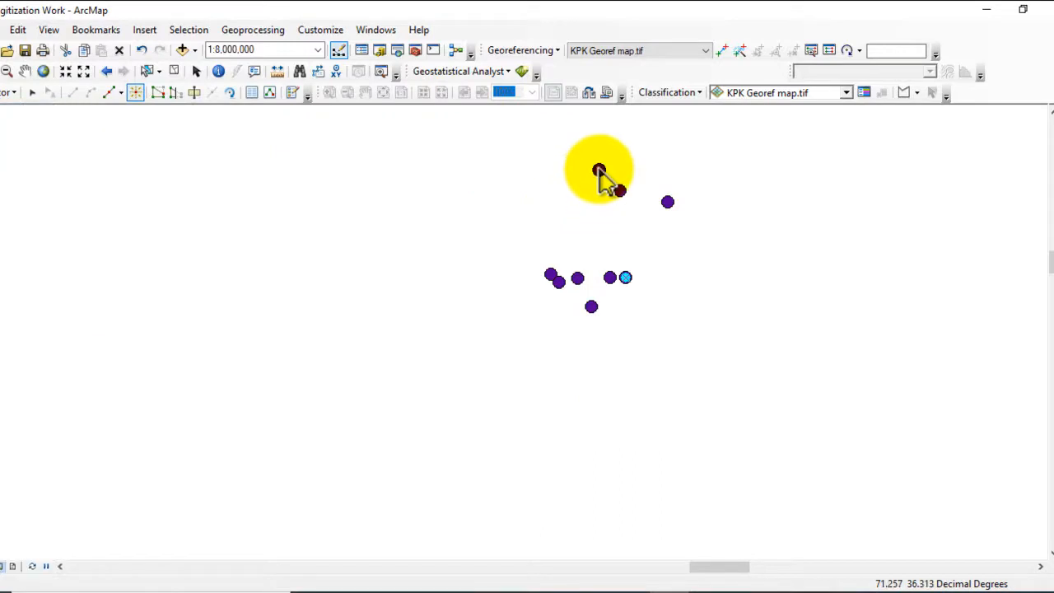
pyautogui.scroll(-1, 602, 186)
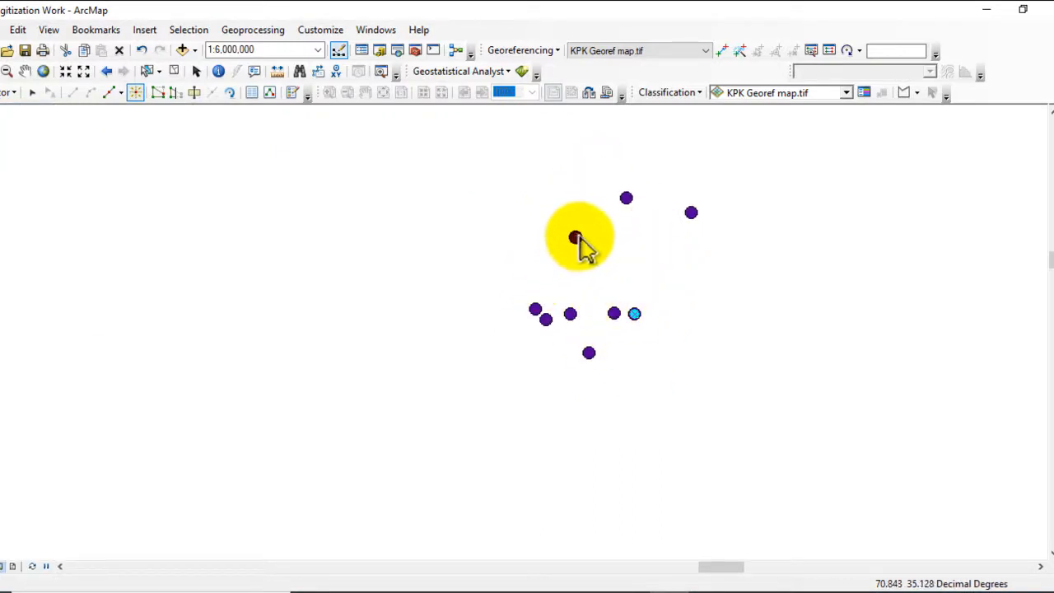
# Save the edits to the point map layer and stop the edit session.
pyautogui.click(7, 92)
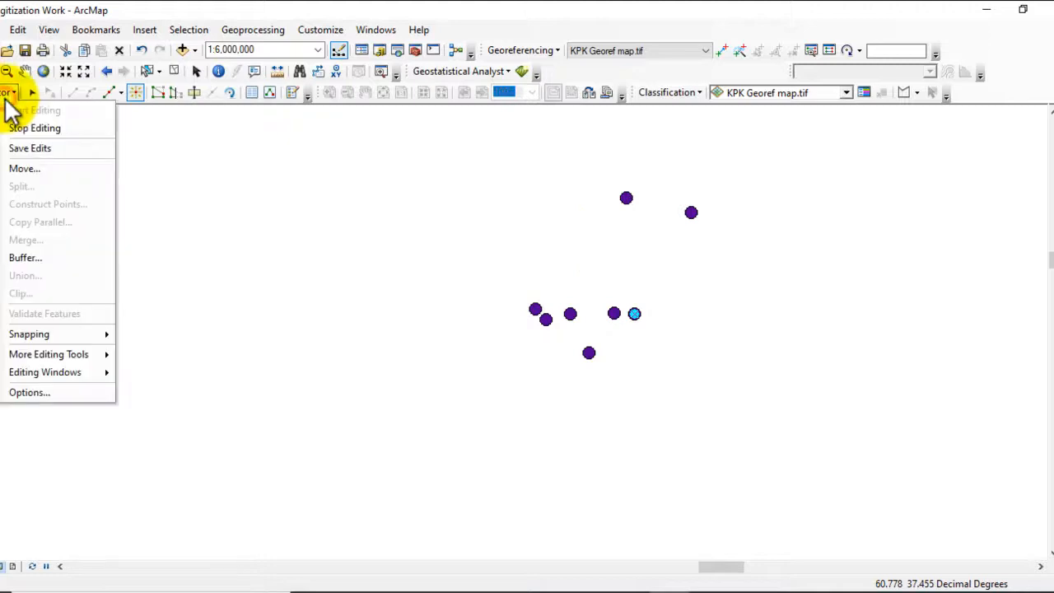
pyautogui.click(25, 148)
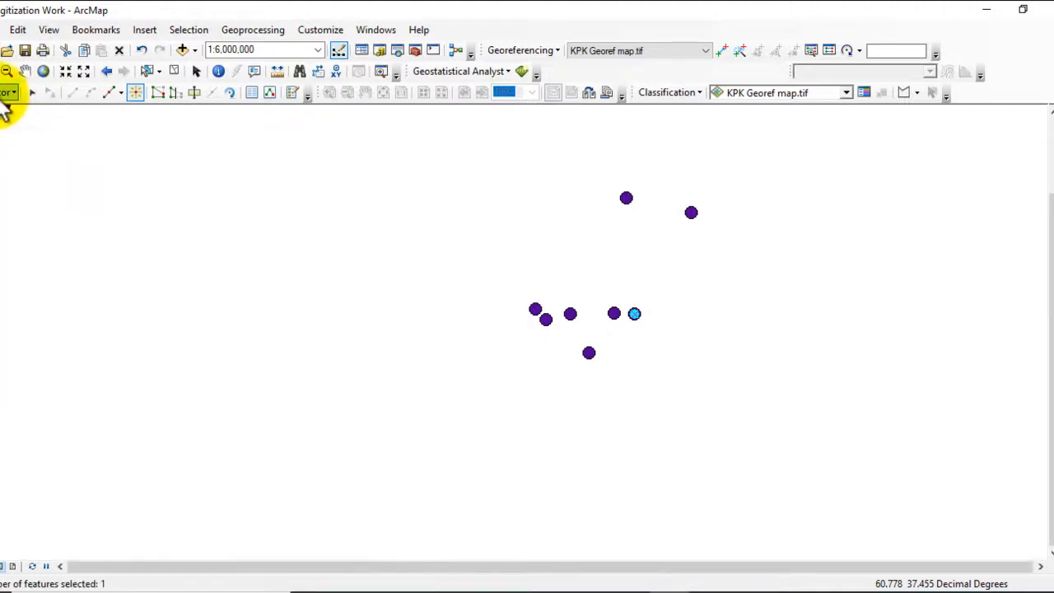
pyautogui.click(7, 92)
pyautogui.click(35, 125)
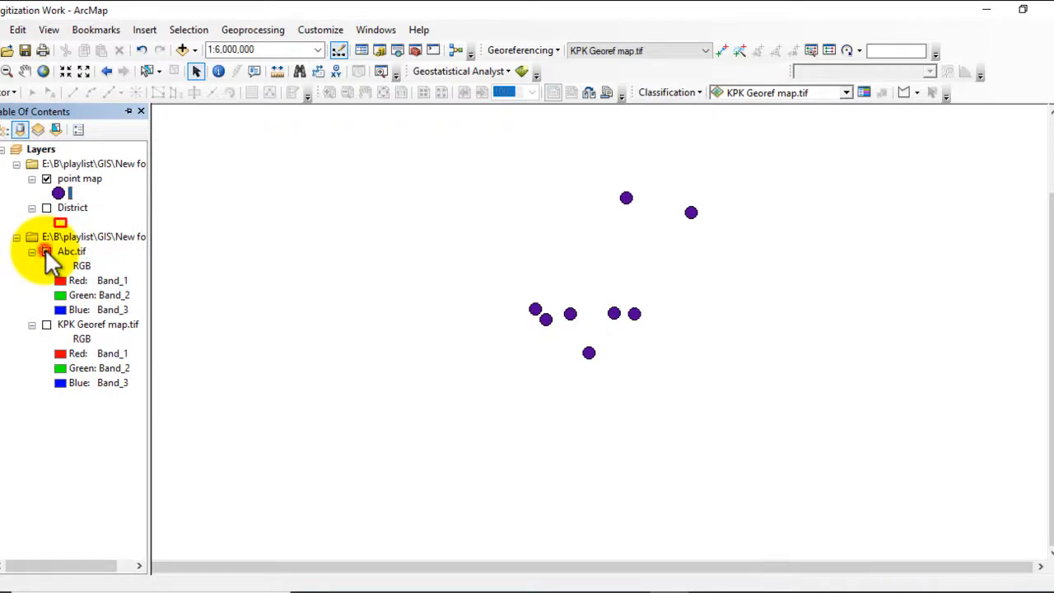
# Show the Abc.tif raster layer beneath the digitized points again.
pyautogui.click(46, 251)
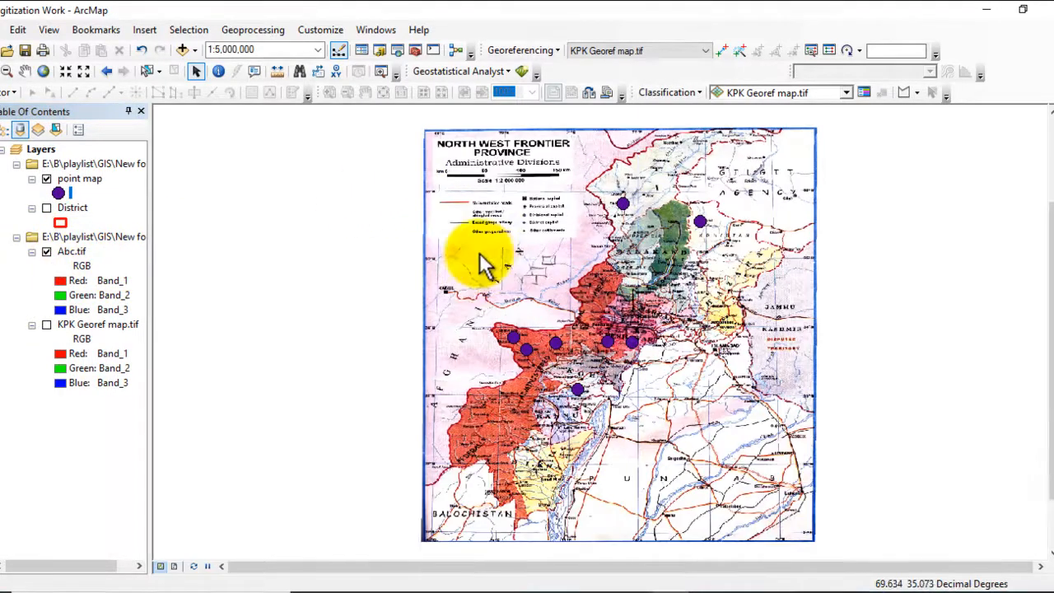